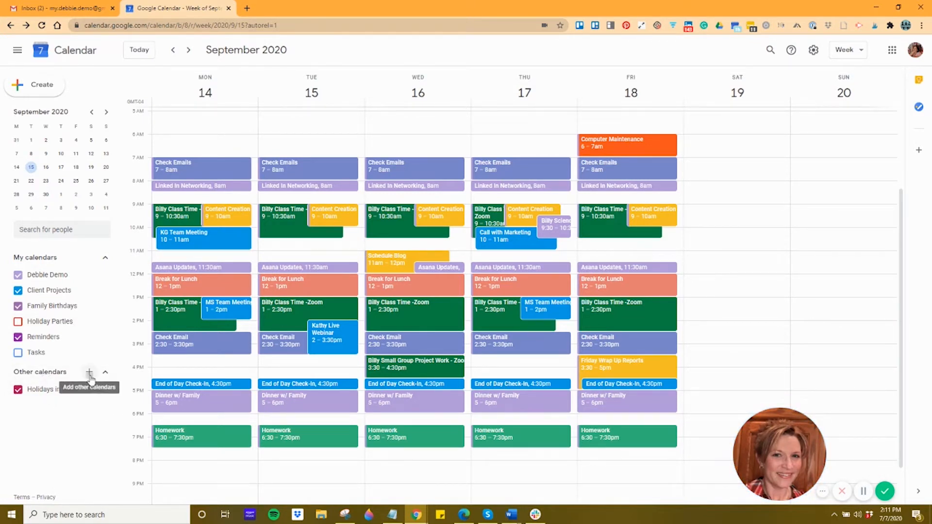
# Step: Create a new calendar named Schoolwork and return to the week view
pyautogui.click(90, 375)
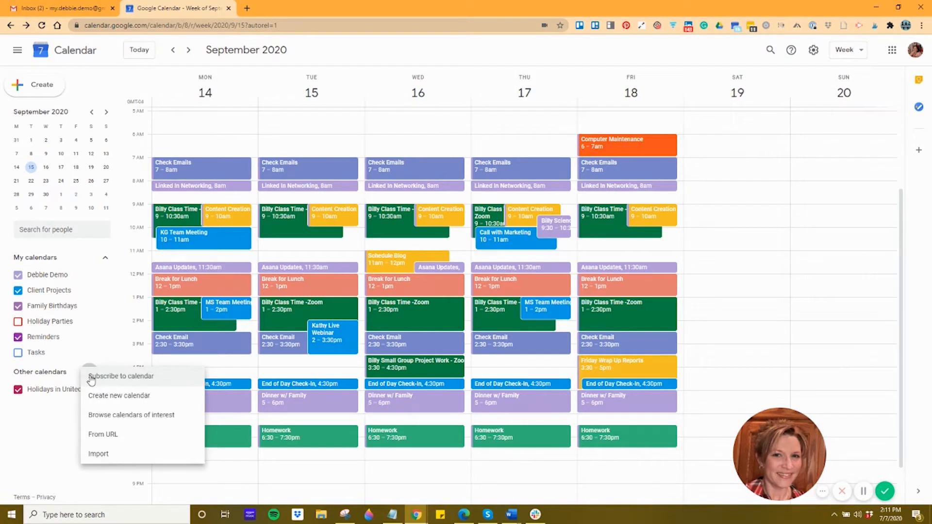
pyautogui.click(116, 404)
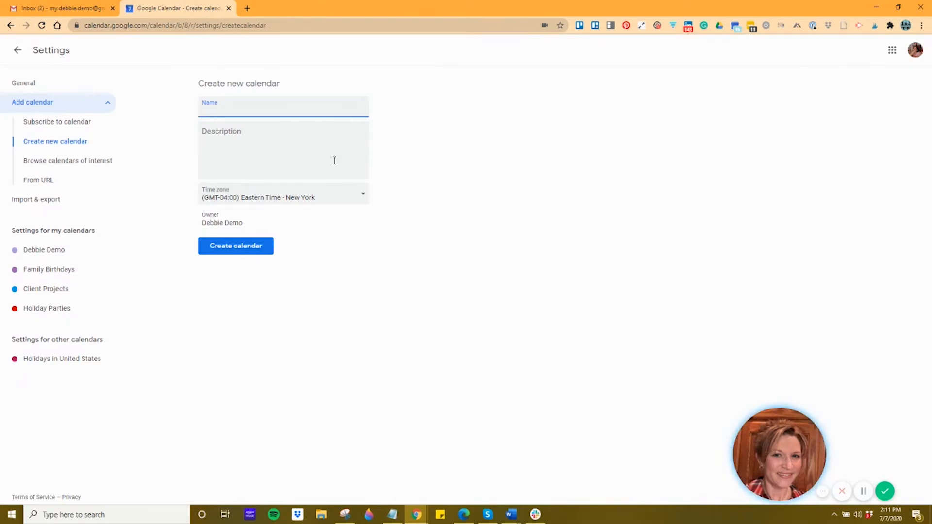
pyautogui.write('Schoolwork')
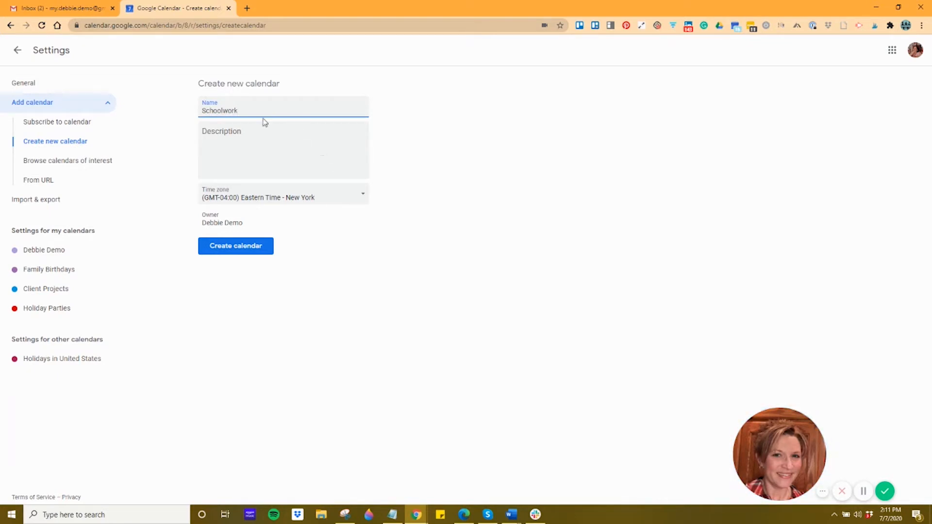
pyautogui.click(241, 250)
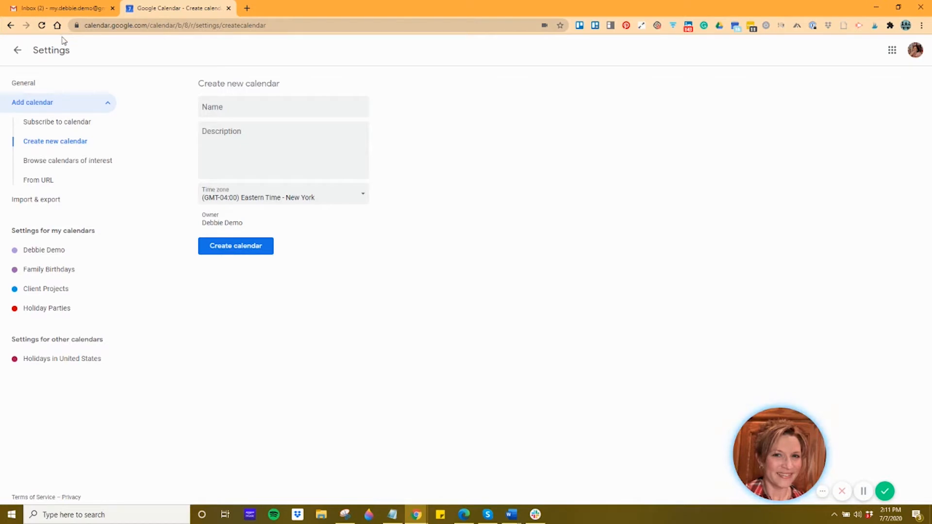
pyautogui.click(18, 52)
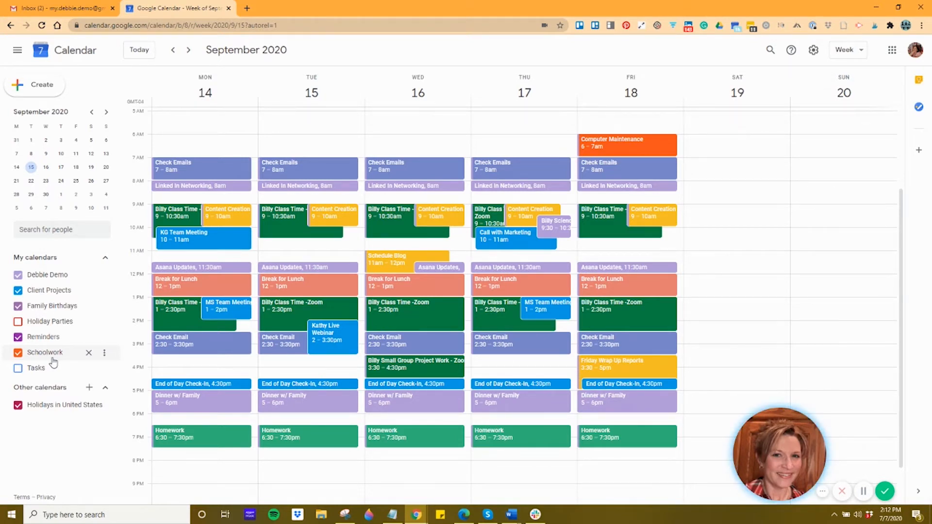
# Step: Change the Schoolwork calendar's color to dark green
pyautogui.click(104, 353)
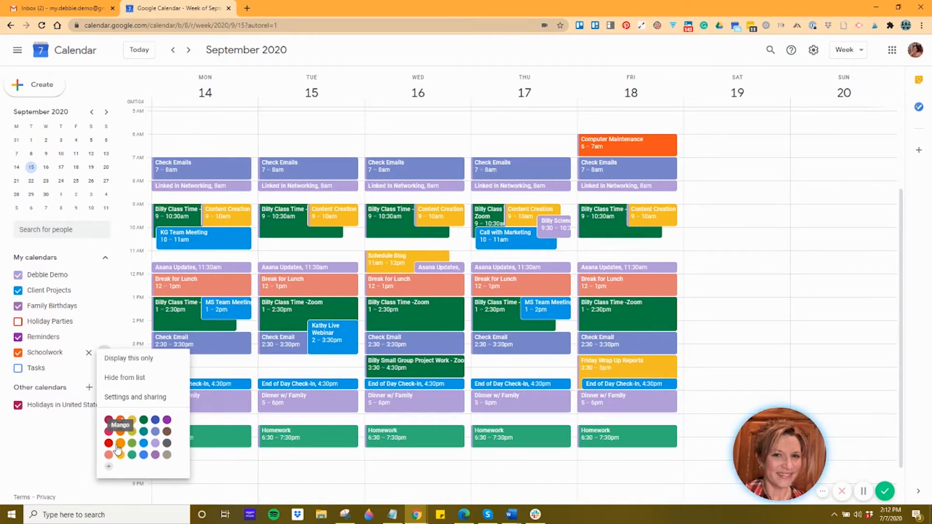
pyautogui.click(45, 451)
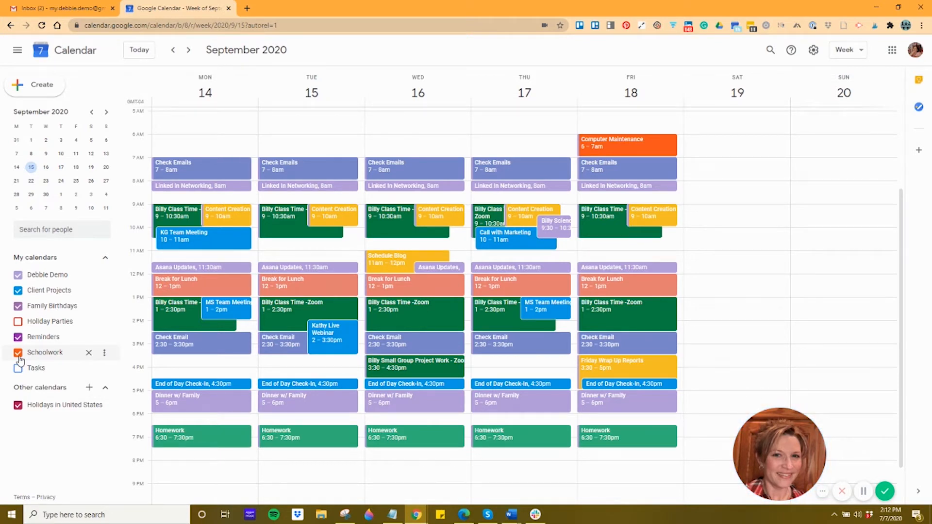
pyautogui.click(104, 354)
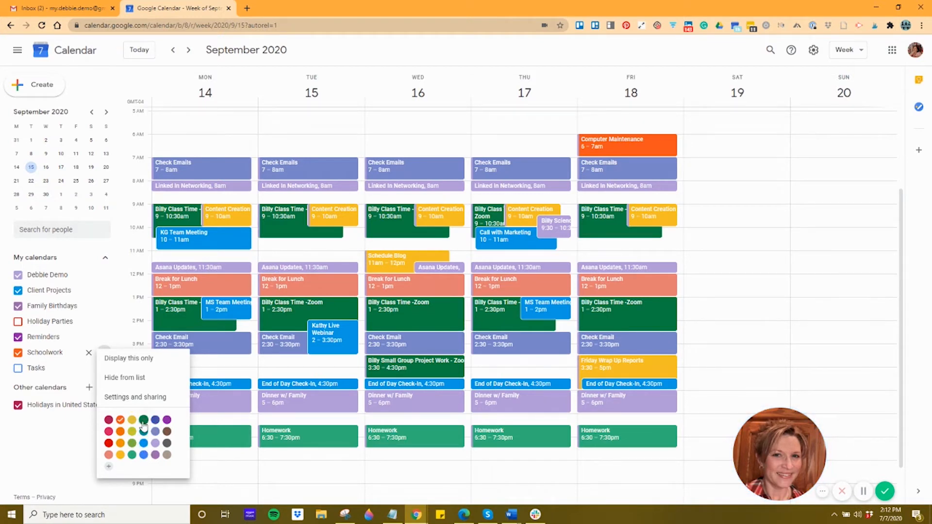
pyautogui.click(143, 420)
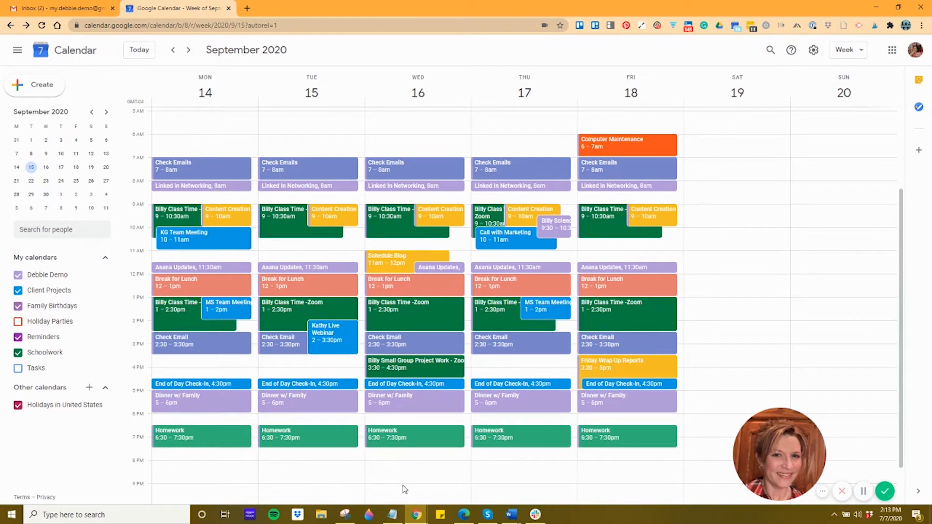
# Step: Create a Project Due event on Tuesday, September 15, from 8 to 9 pm in the Schoolwork calendar
pyautogui.click(307, 474)
pyautogui.write('Project Due')
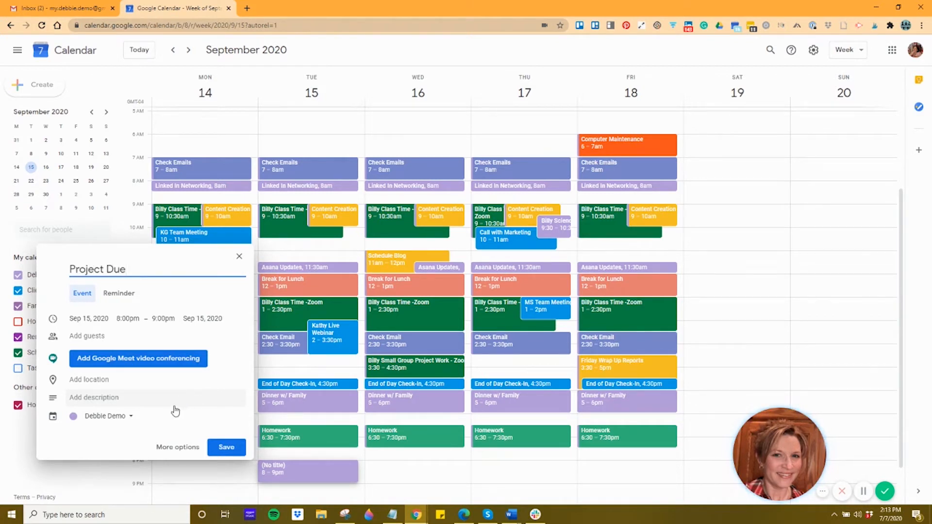
pyautogui.click(131, 416)
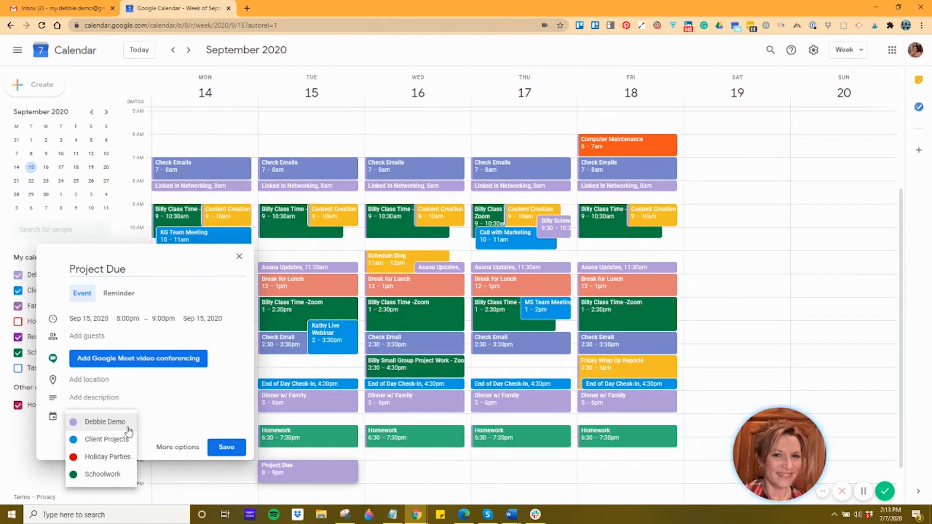
pyautogui.click(107, 480)
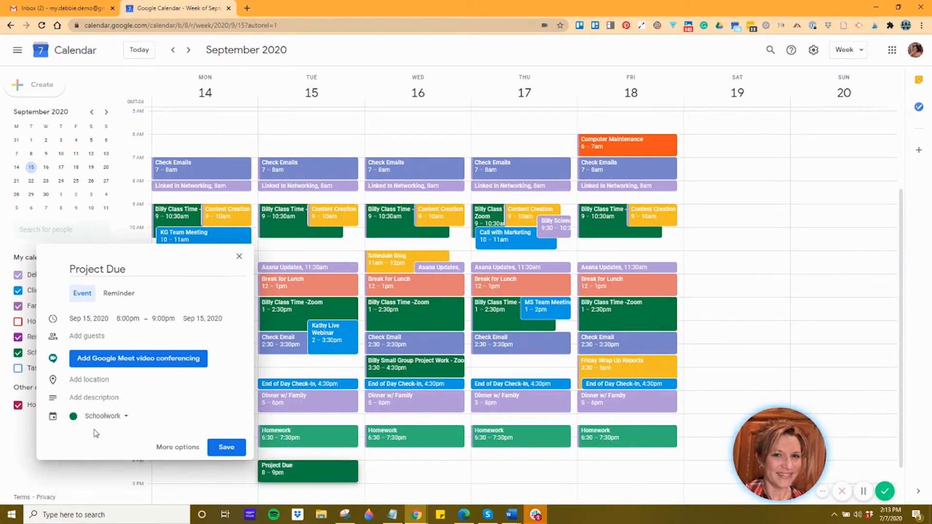
pyautogui.click(234, 448)
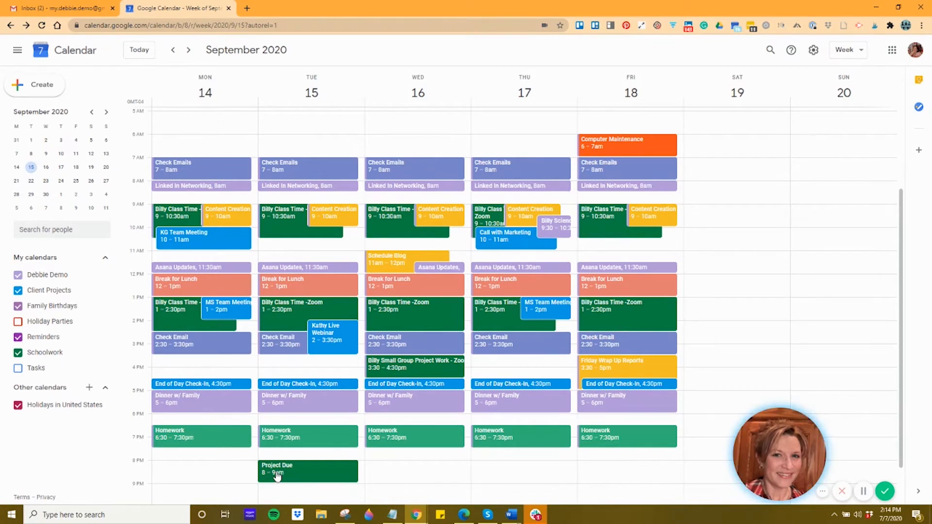
# Step: Check which calendar Tuesday's Project Due, 2 pm live webinar and family dinner events each belong to
pyautogui.click(323, 472)
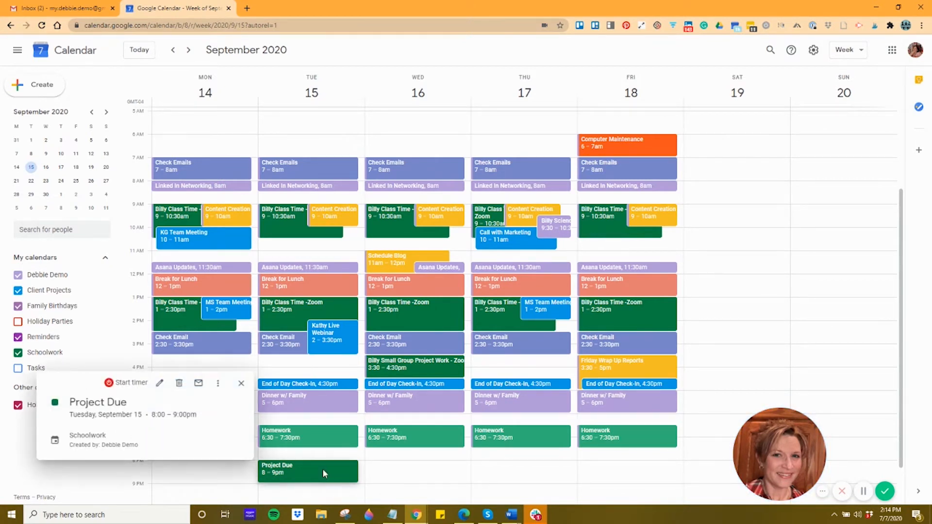
pyautogui.click(240, 384)
pyautogui.click(343, 337)
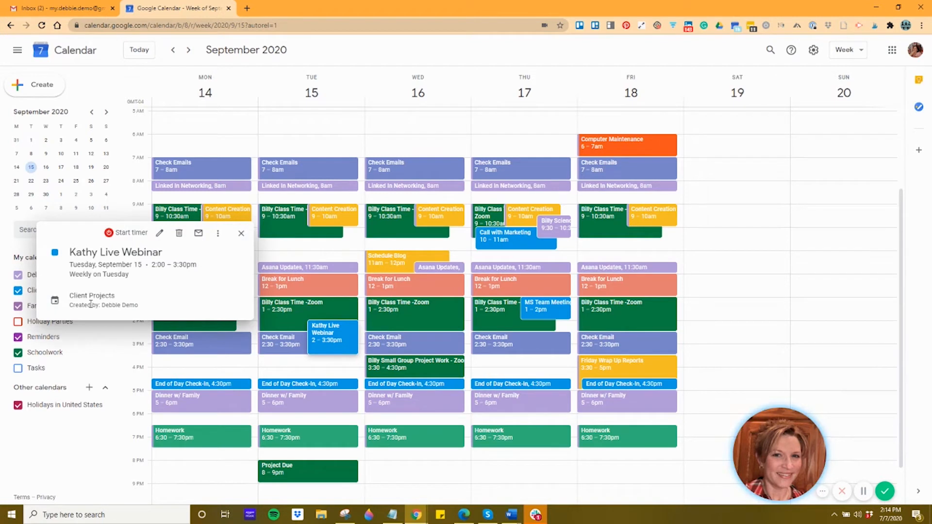
pyautogui.click(241, 235)
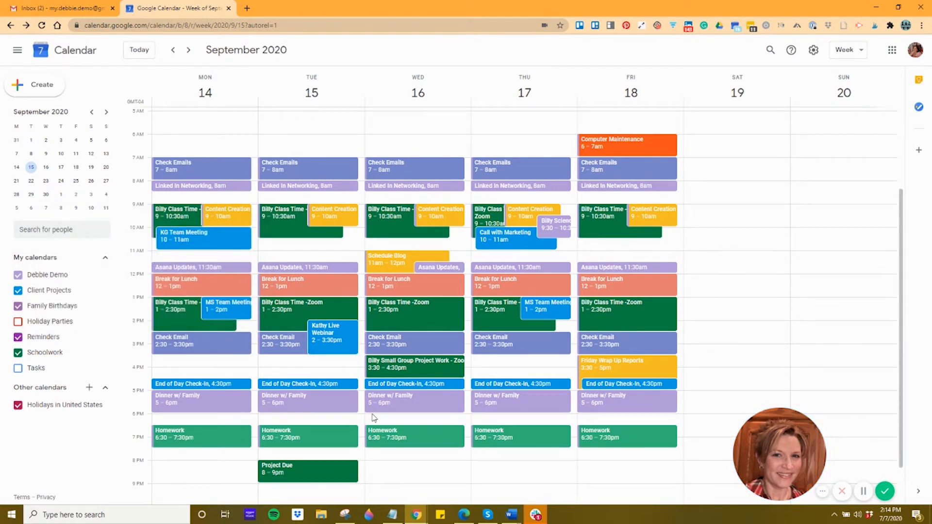
pyautogui.click(312, 400)
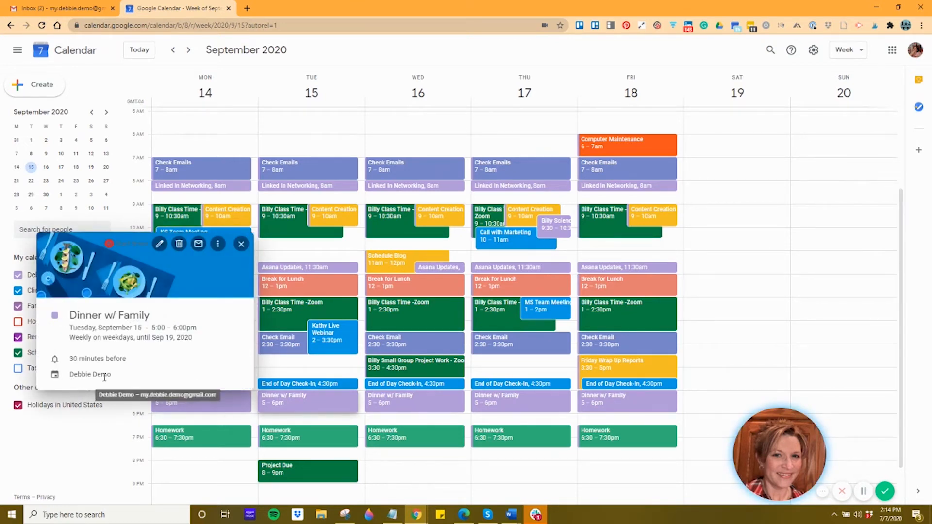
pyautogui.click(242, 243)
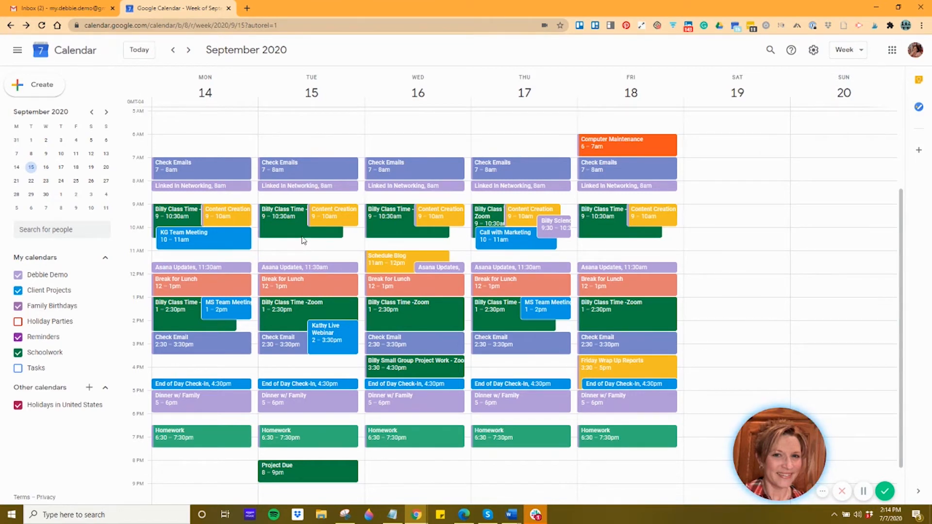
# Step: Move Monday's 9:00–10:30 am Zoom class event to the Schoolwork calendar and save it
pyautogui.click(165, 214)
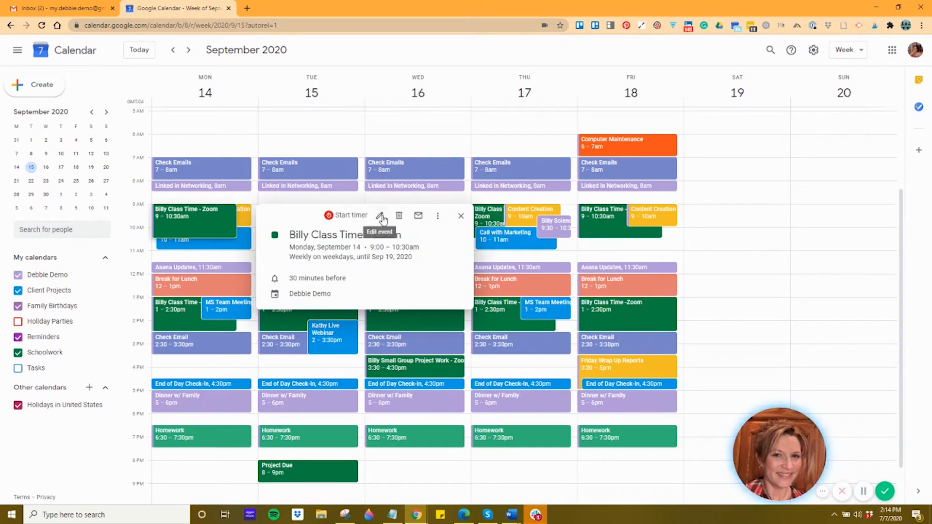
pyautogui.click(381, 217)
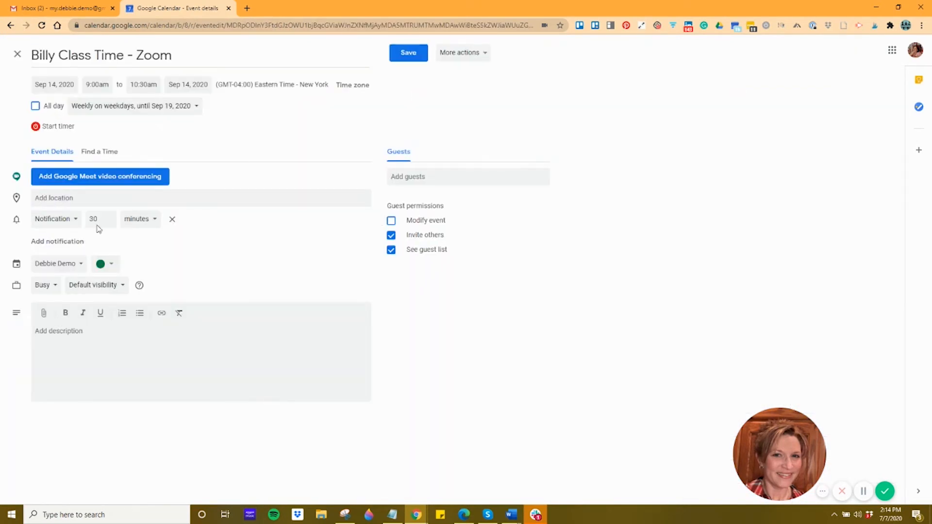
pyautogui.click(83, 266)
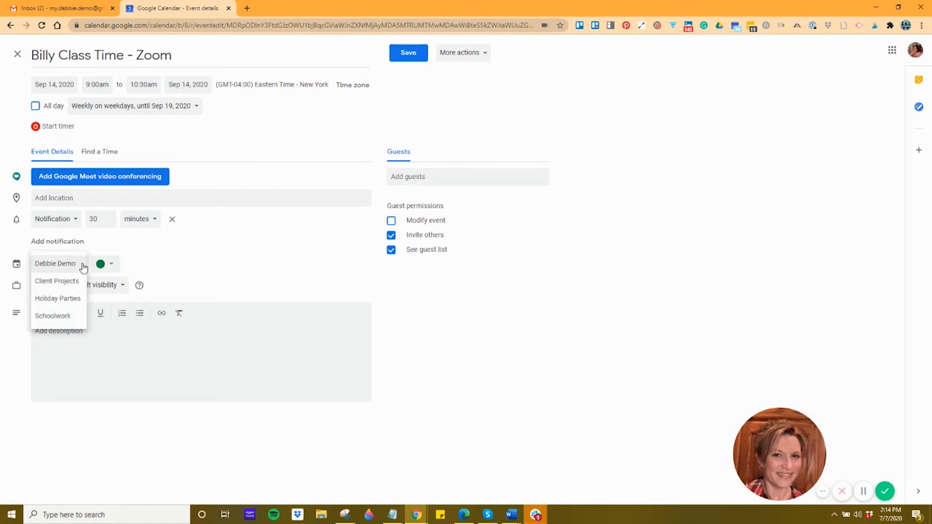
pyautogui.click(69, 316)
pyautogui.click(409, 57)
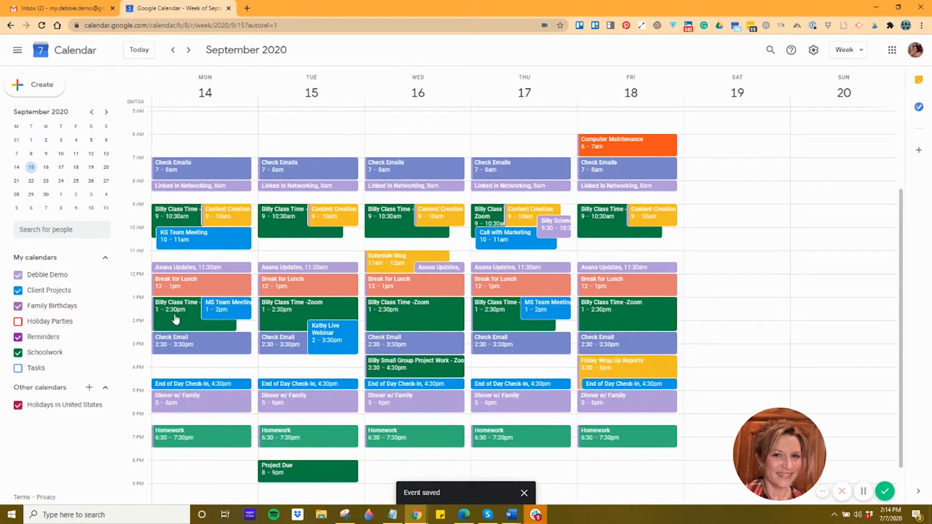
# Step: Assign Monday's 1:00–2:30 pm Zoom class event to the Schoolwork calendar and save the change
pyautogui.click(175, 323)
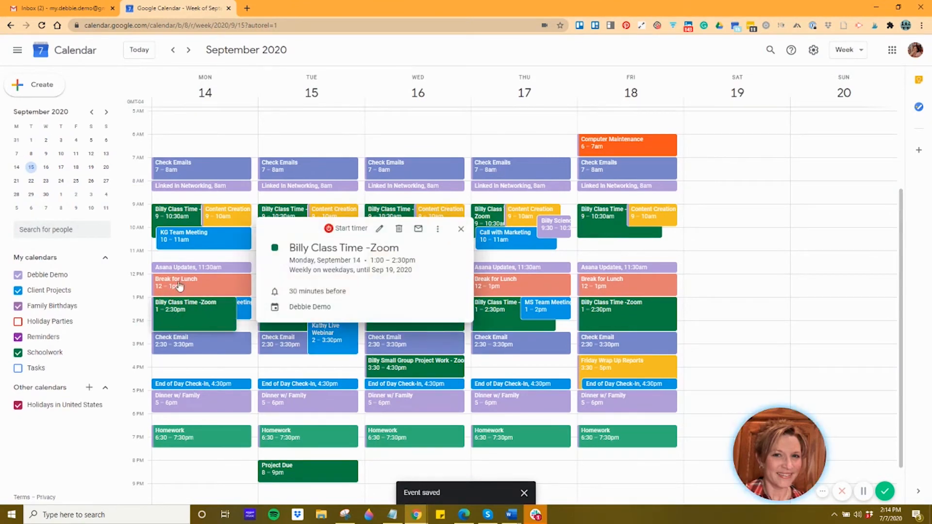
pyautogui.click(380, 230)
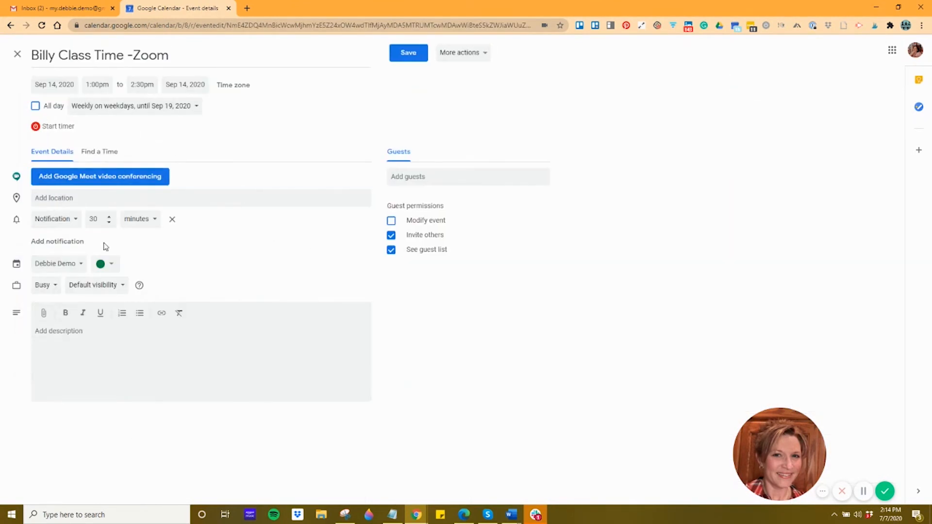
pyautogui.click(83, 264)
pyautogui.click(74, 316)
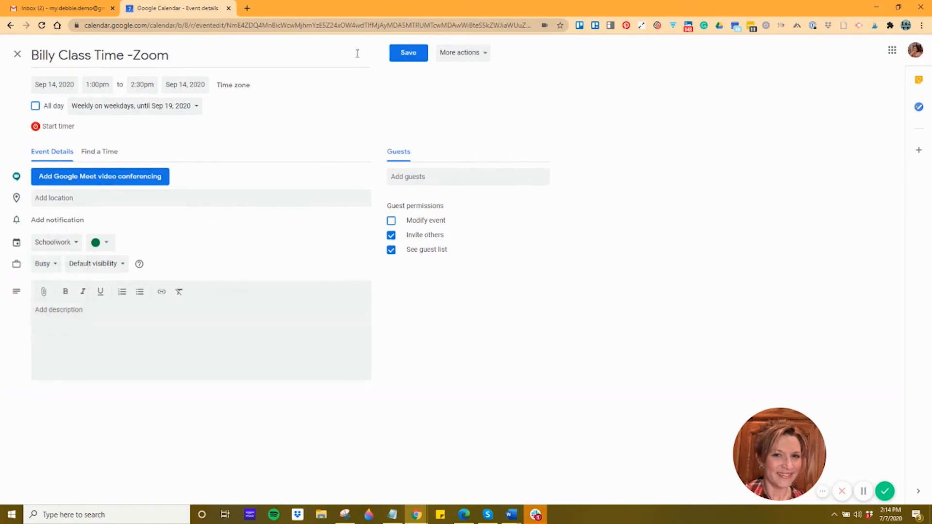
pyautogui.click(408, 53)
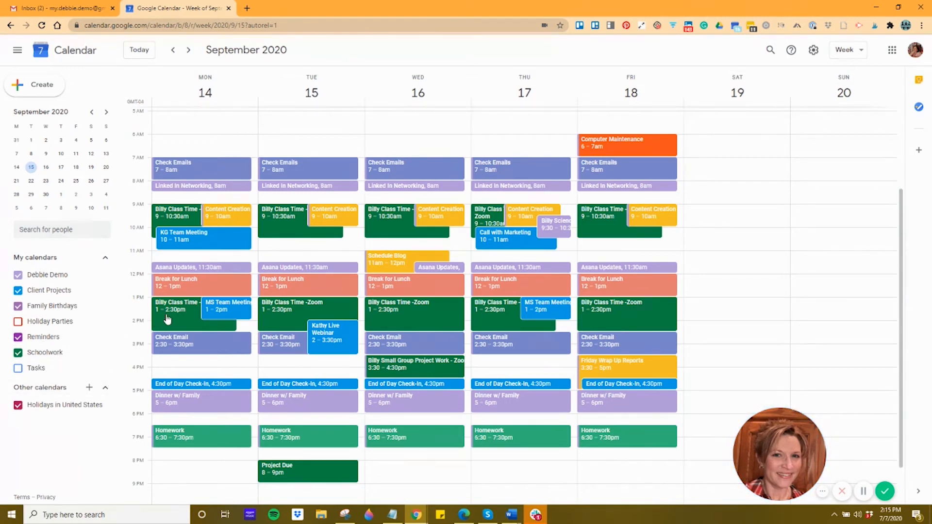
# Step: Hide the Schoolwork calendar's events and show them again
pyautogui.click(18, 353)
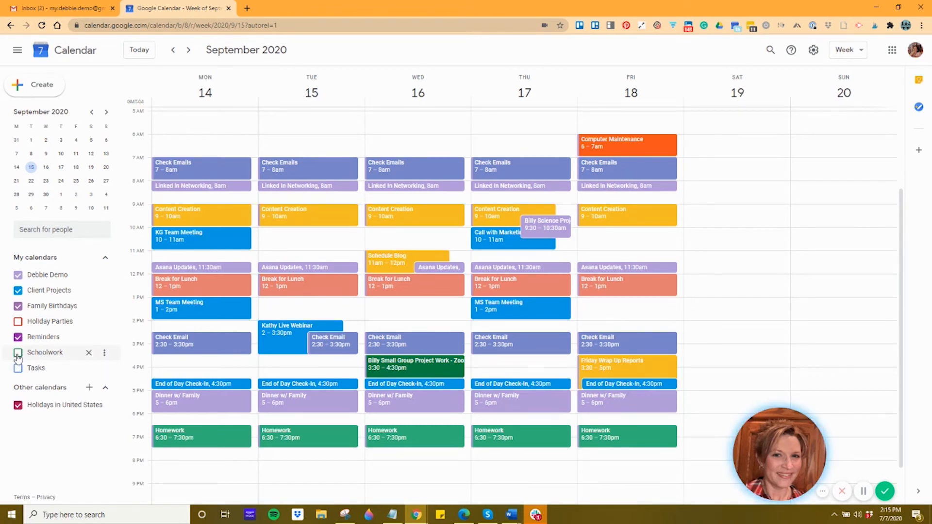
pyautogui.click(18, 355)
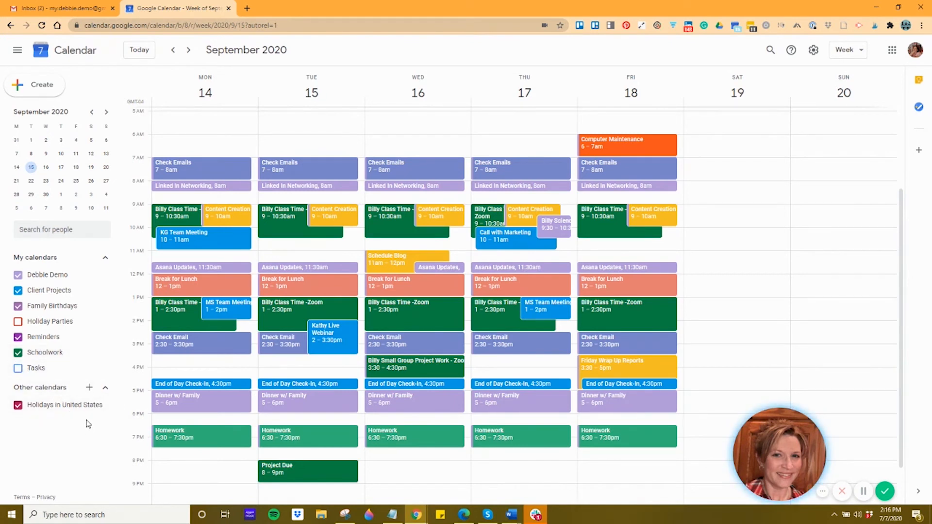
# Step: Add the New England Patriots calendar from the NFL football calendars of interest and return to the week view
pyautogui.click(89, 391)
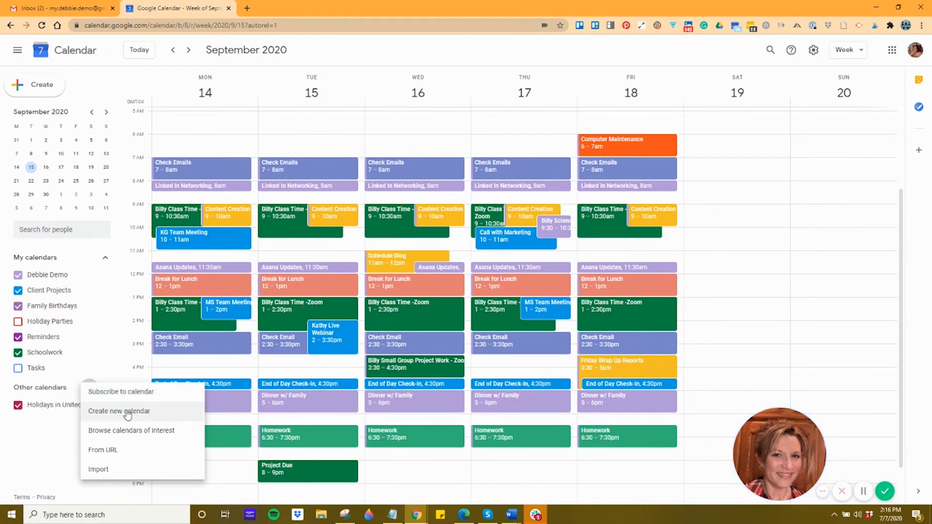
pyautogui.click(152, 433)
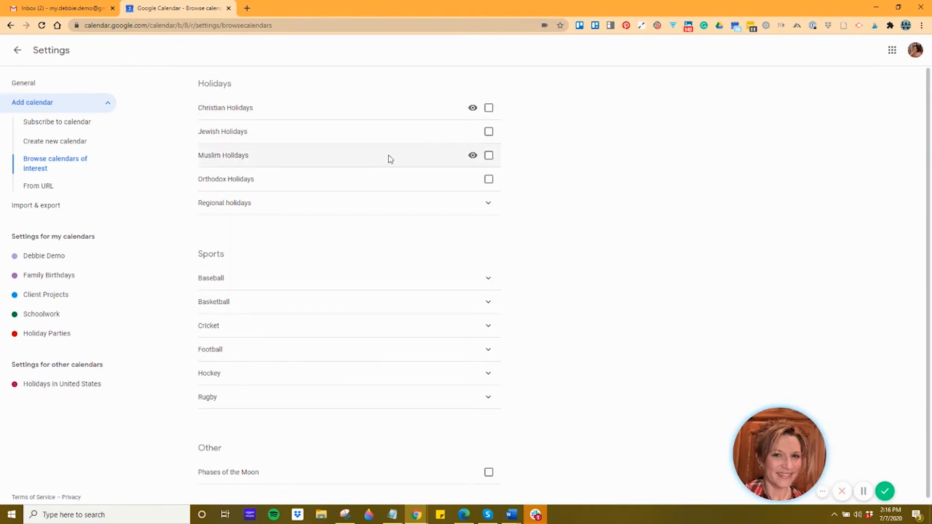
pyautogui.click(489, 204)
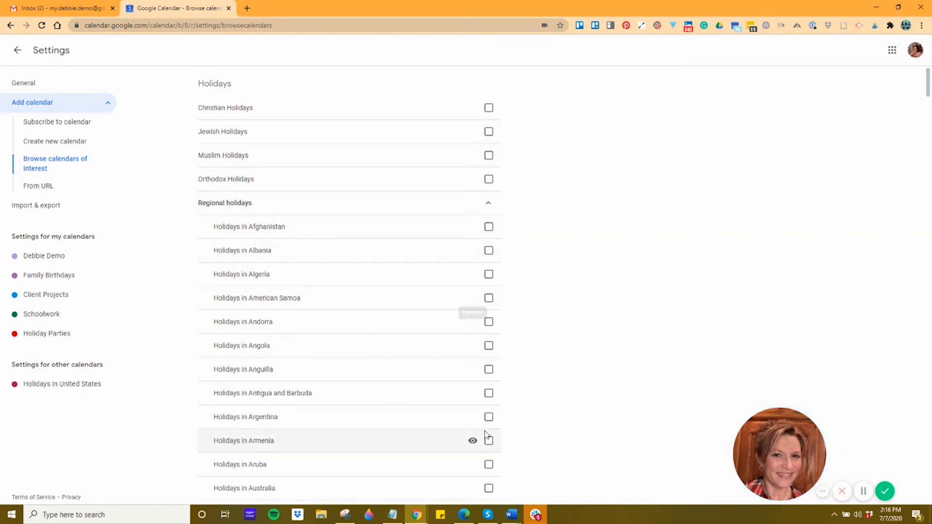
pyautogui.click(488, 204)
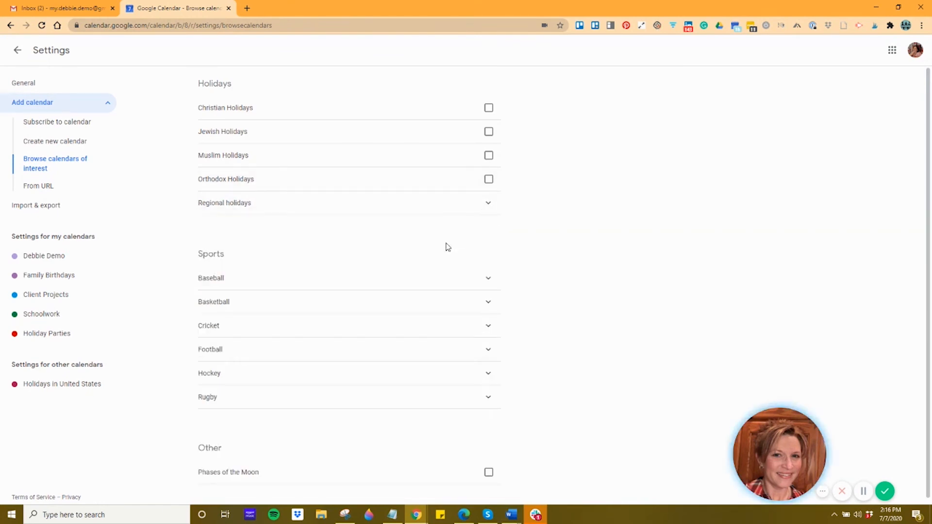
pyautogui.scroll(-1, 537, 298)
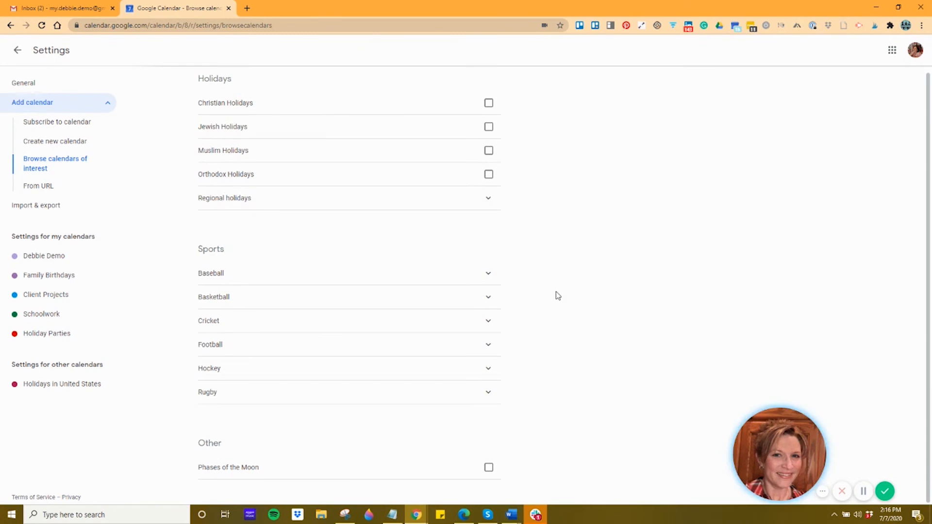
pyautogui.click(489, 346)
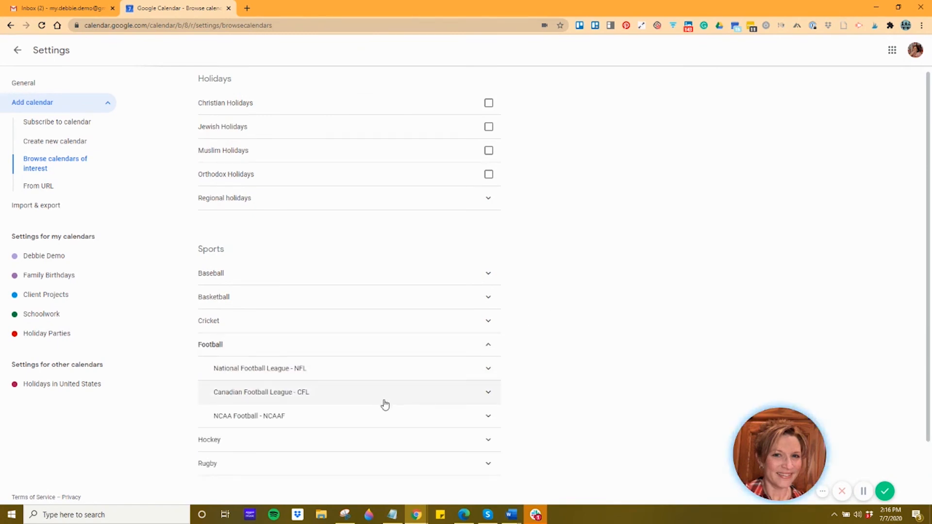
pyautogui.click(487, 368)
pyautogui.scroll(-10, 480, 404)
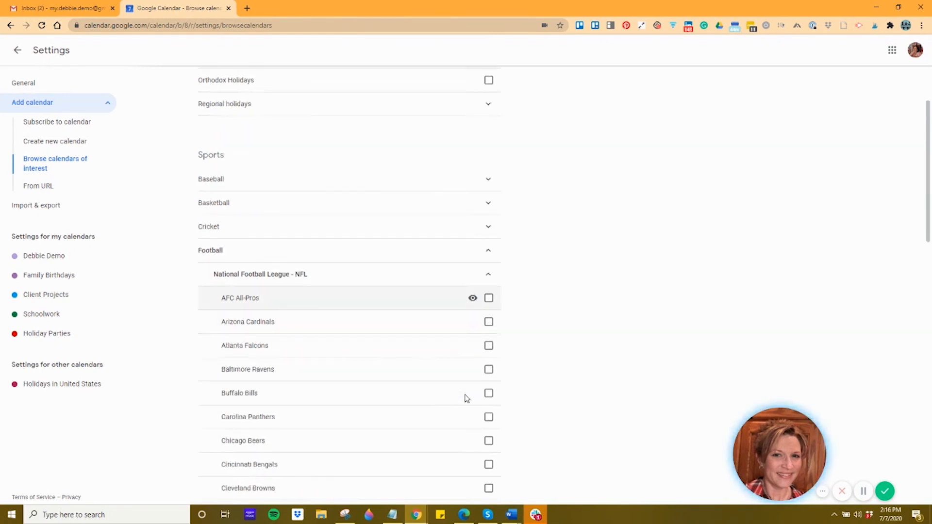
pyautogui.scroll(-1, 464, 386)
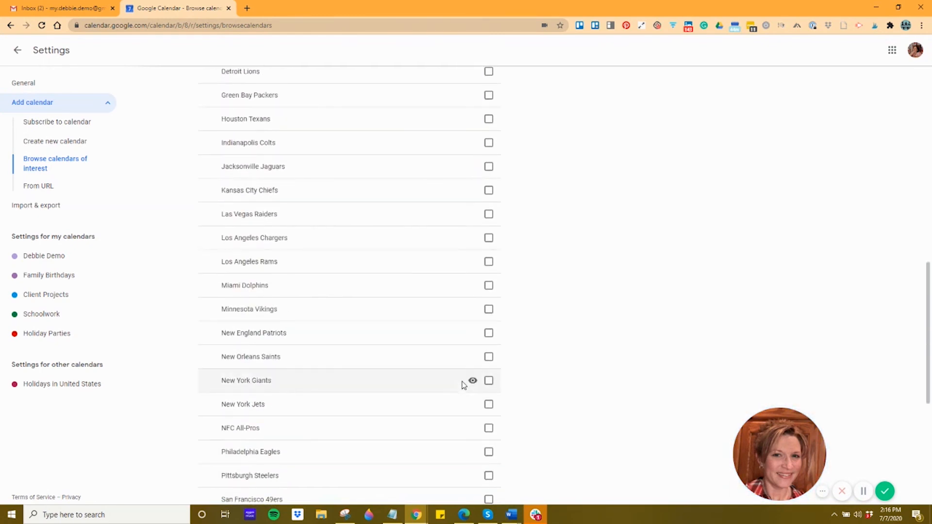
pyautogui.click(490, 337)
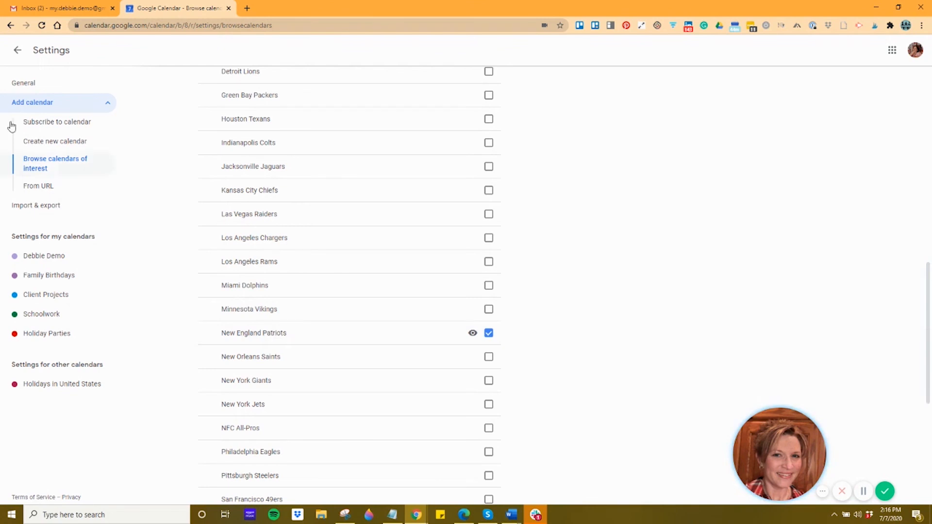
pyautogui.click(18, 52)
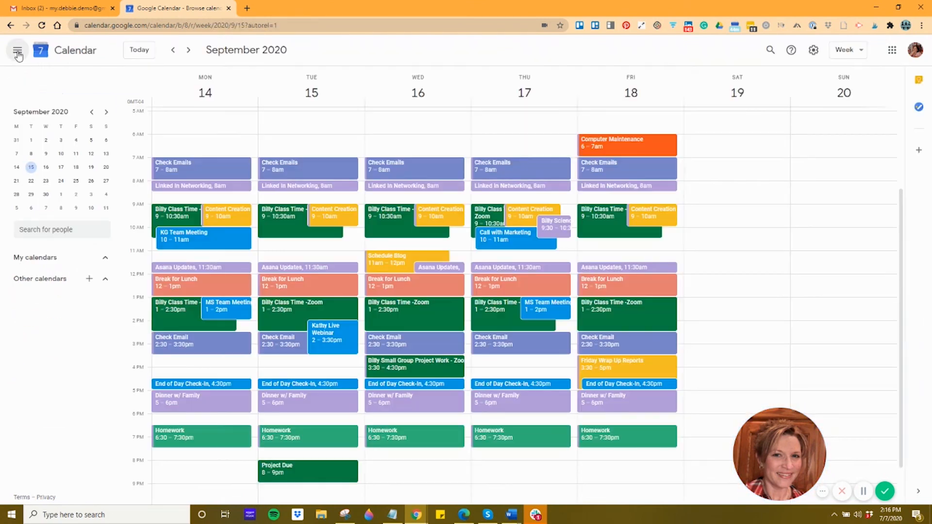
pyautogui.scroll(-1, 777, 253)
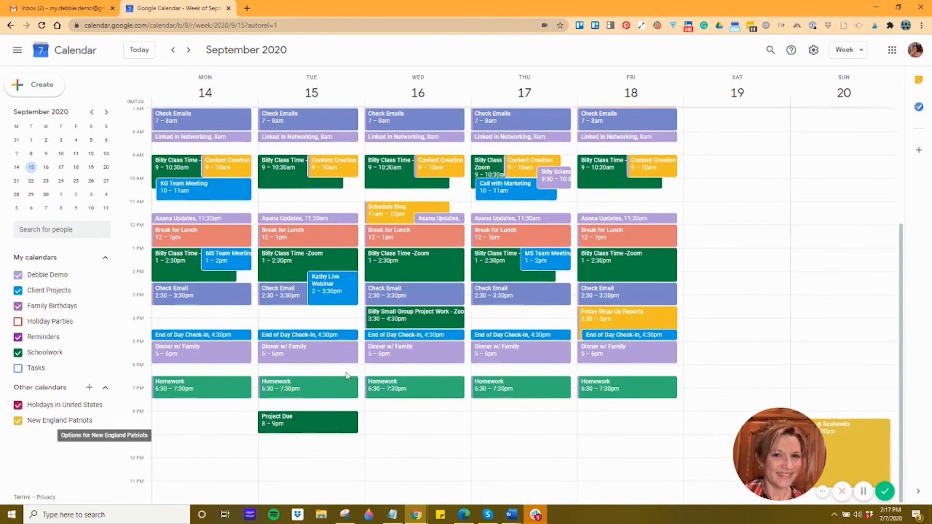
pyautogui.click(870, 490)
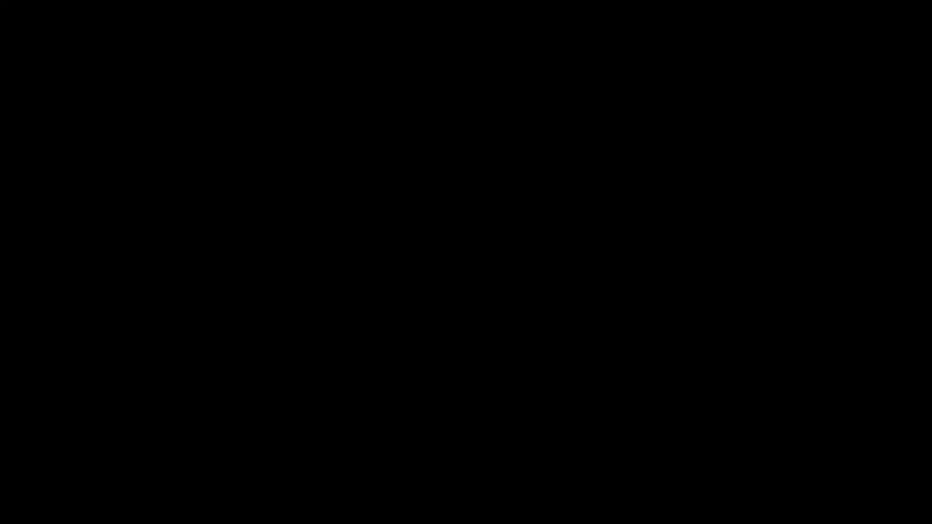